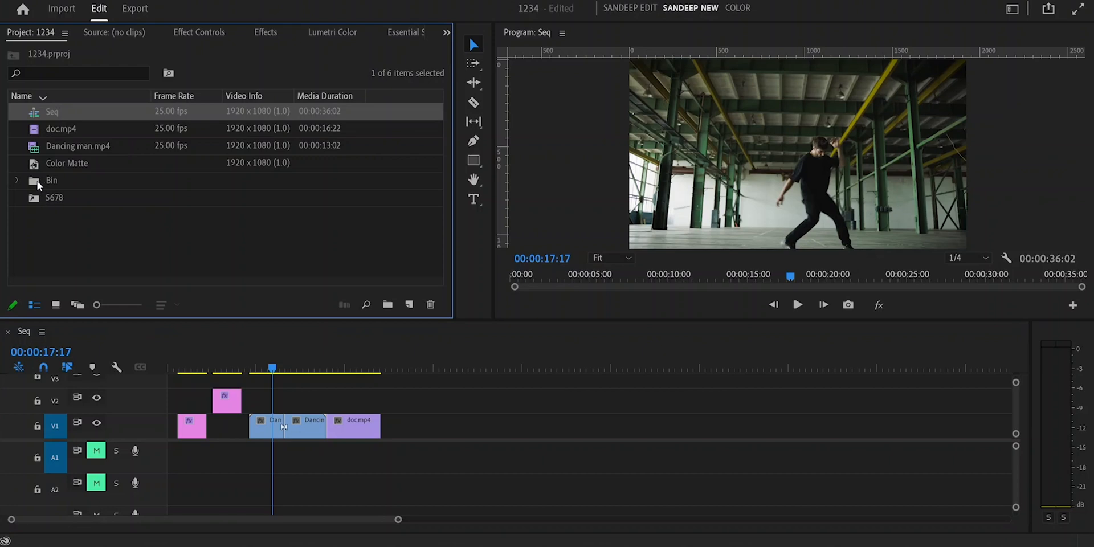
Expand the Bin folder and place Beach.mp4 on track V1 after doc.mp4 with a gap, and move the playhead to 00:00:18:10.
click(37, 180)
click(54, 199)
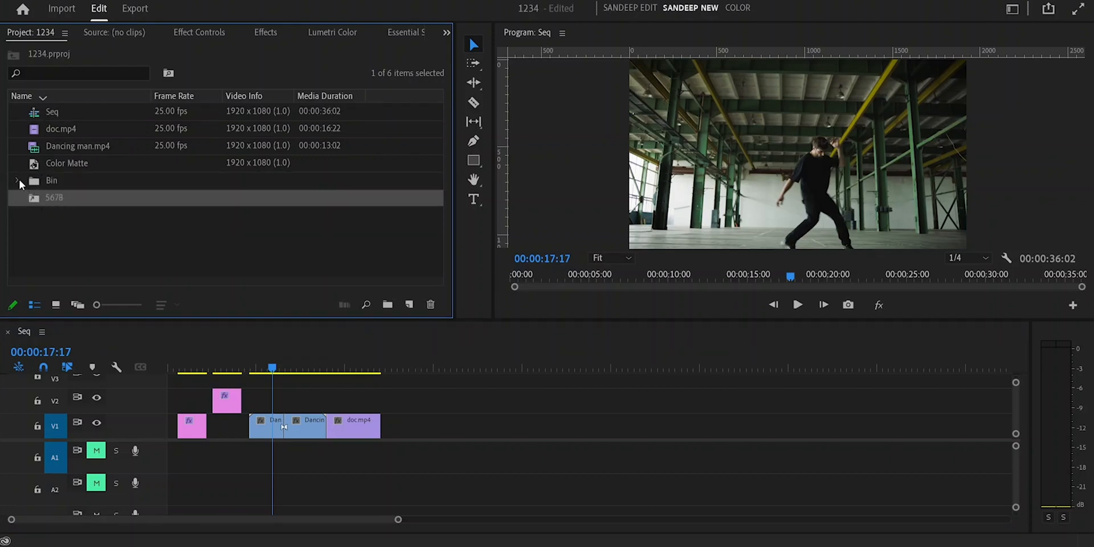
click(18, 180)
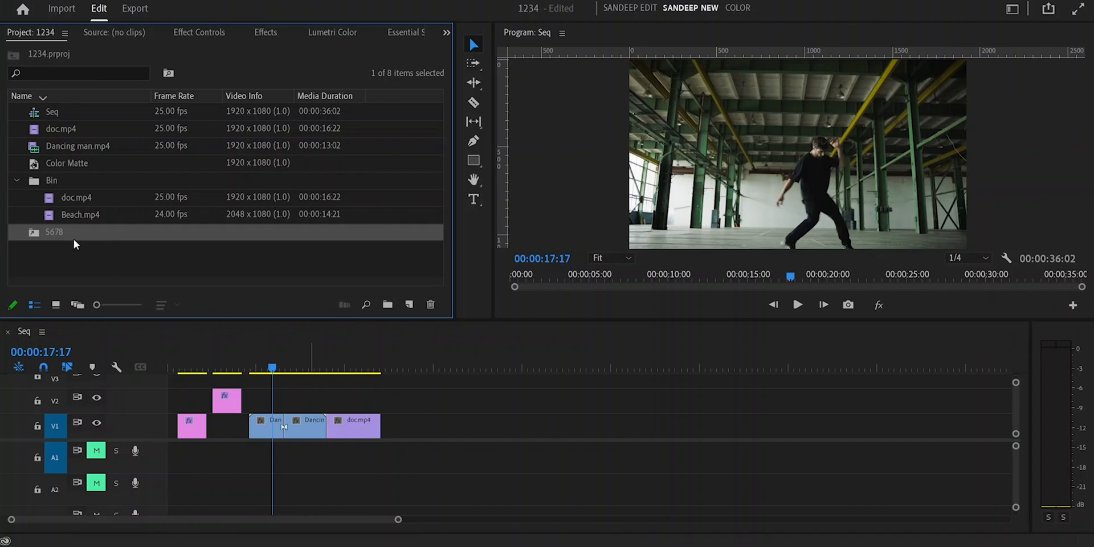
click(17, 178)
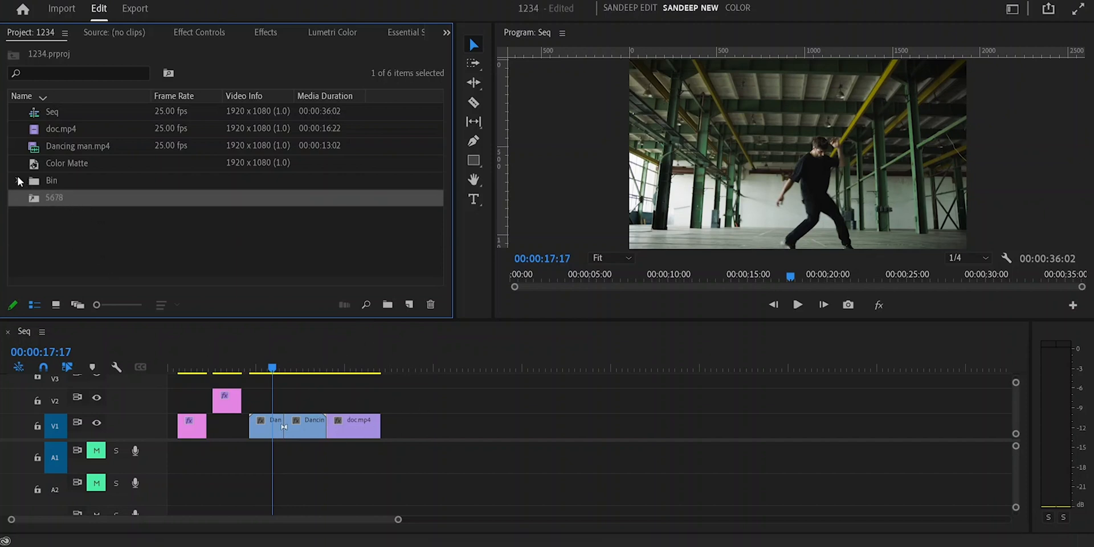
click(73, 226)
click(17, 180)
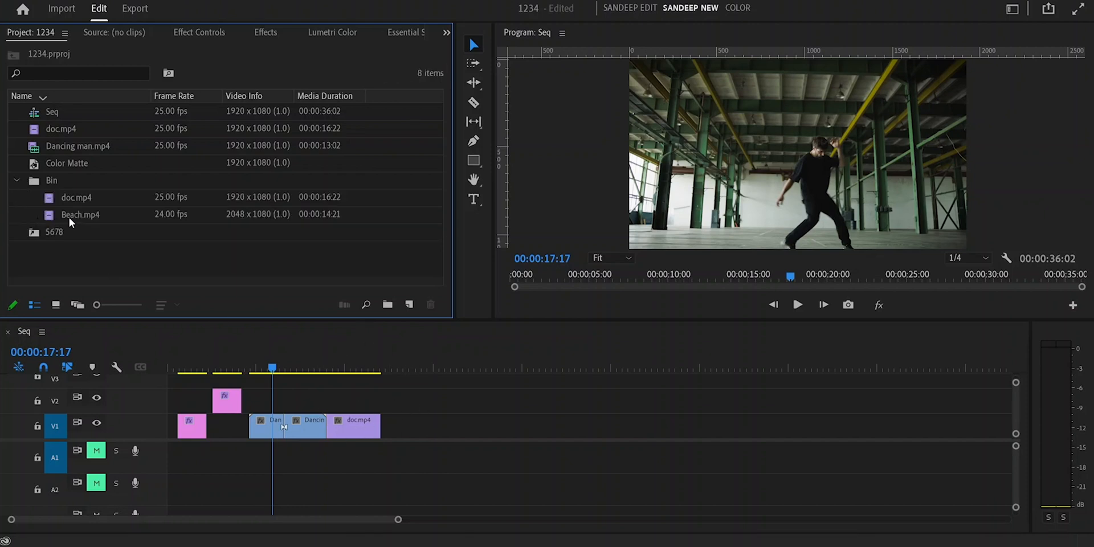
drag(68, 217, 409, 428)
click(69, 199)
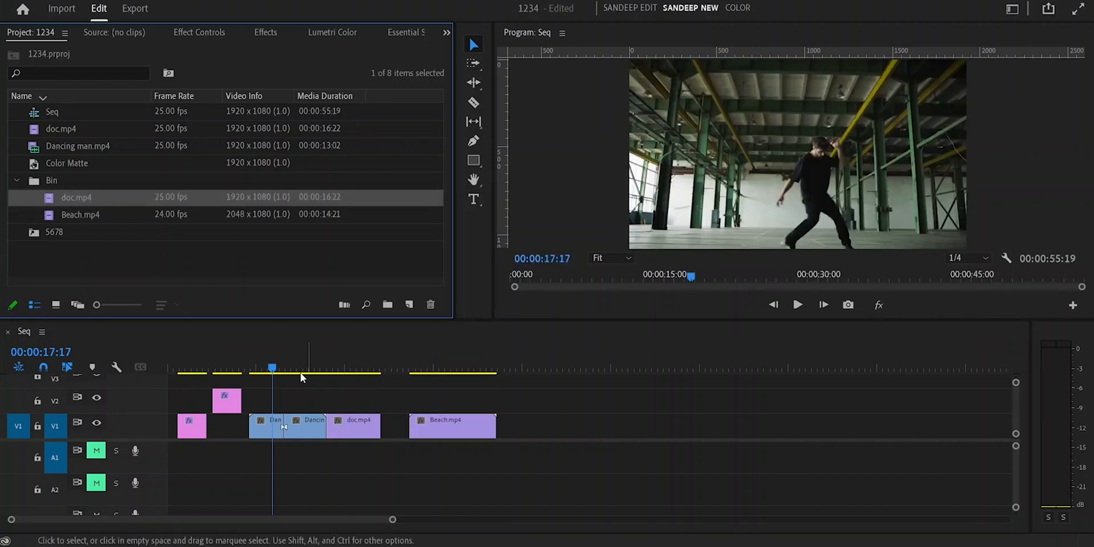
mouse_move(274, 371)
mouse_down()
mouse_move(439, 371)
mouse_move(279, 373)
mouse_up()
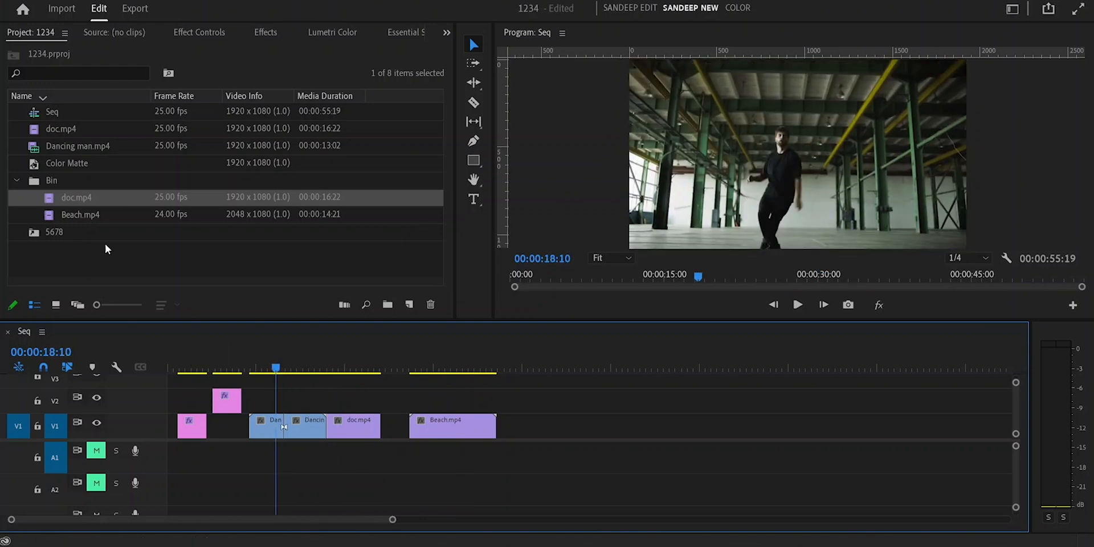
Simplify Seq into Seq - Simplified, removing empty tracks, through edits, disabled or muted tracks, disabled clips and offline clips from both video and audio.
click(34, 114)
right_click(34, 114)
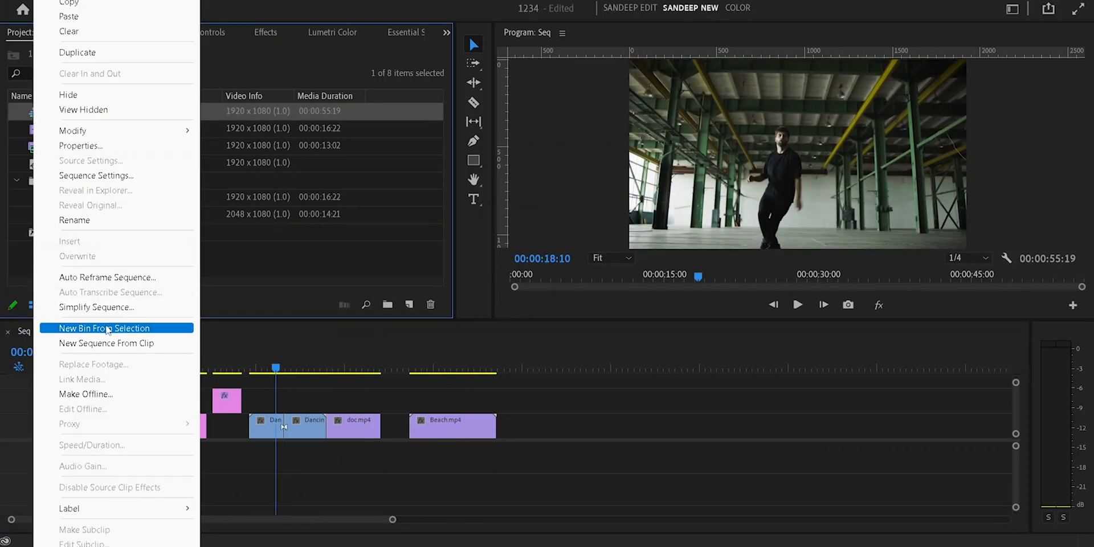
click(99, 307)
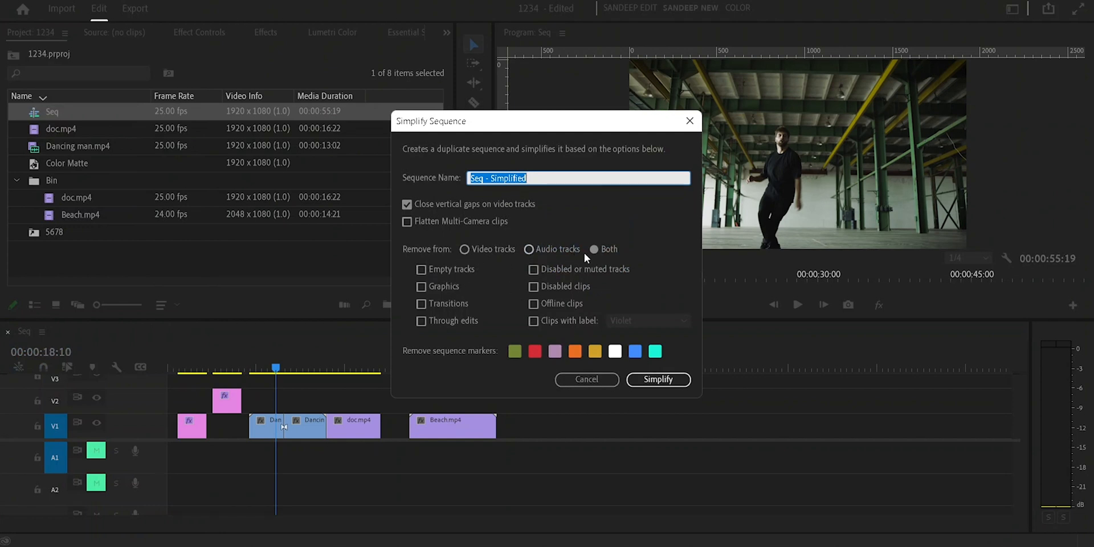
click(593, 249)
click(421, 270)
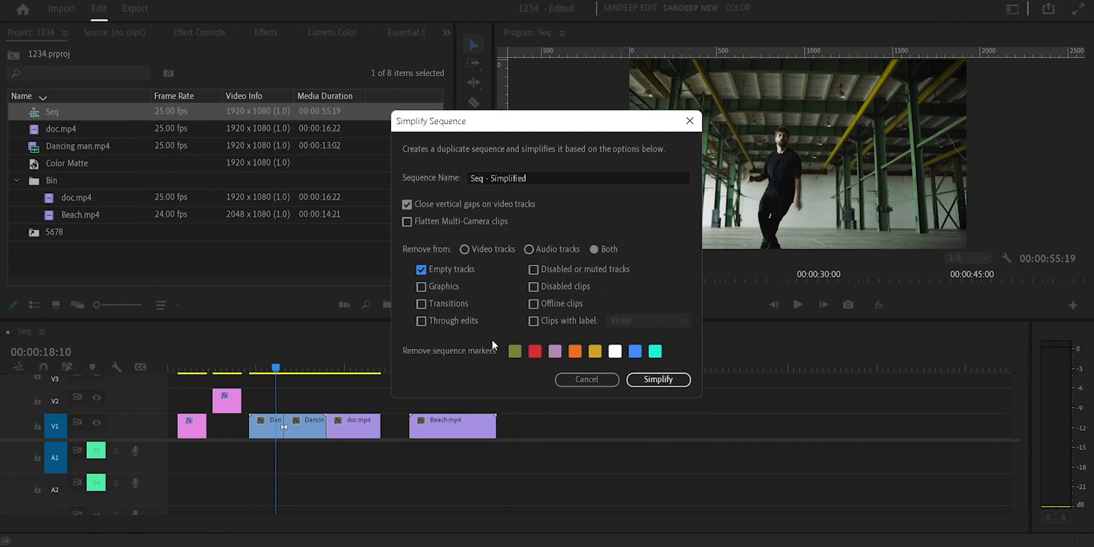
click(421, 322)
click(533, 269)
click(534, 287)
click(534, 304)
click(639, 380)
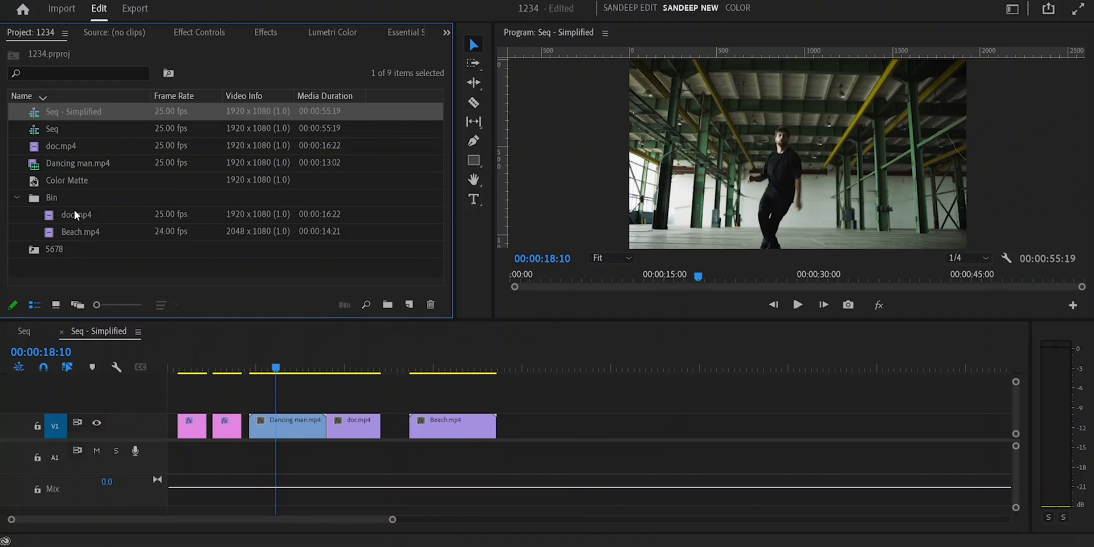
Duplicate Dancing man.mp4 within the project and collapse the Bin folder.
click(69, 163)
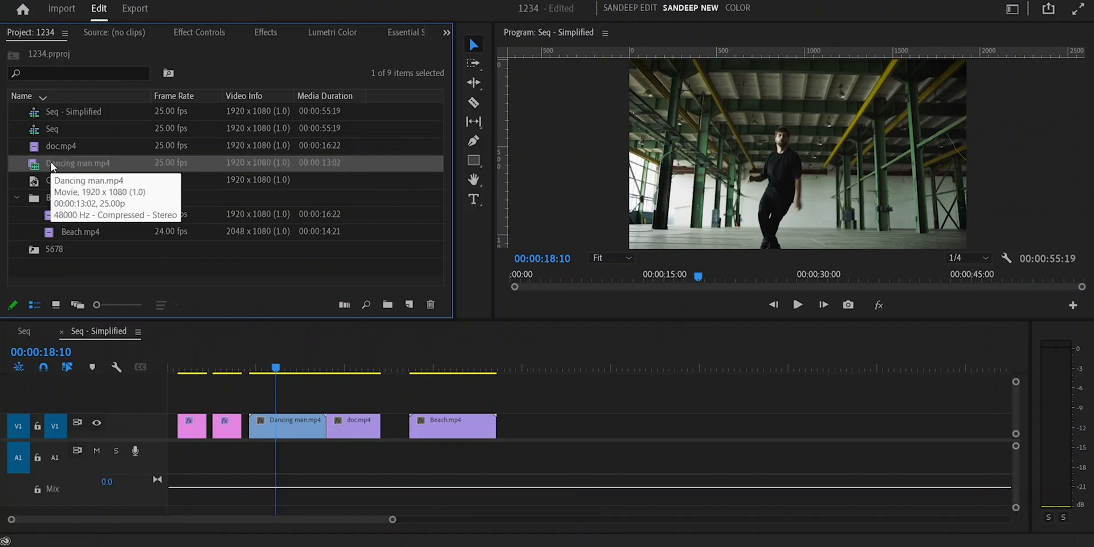
key(ctrl+c)
key(ctrl+v)
click(17, 214)
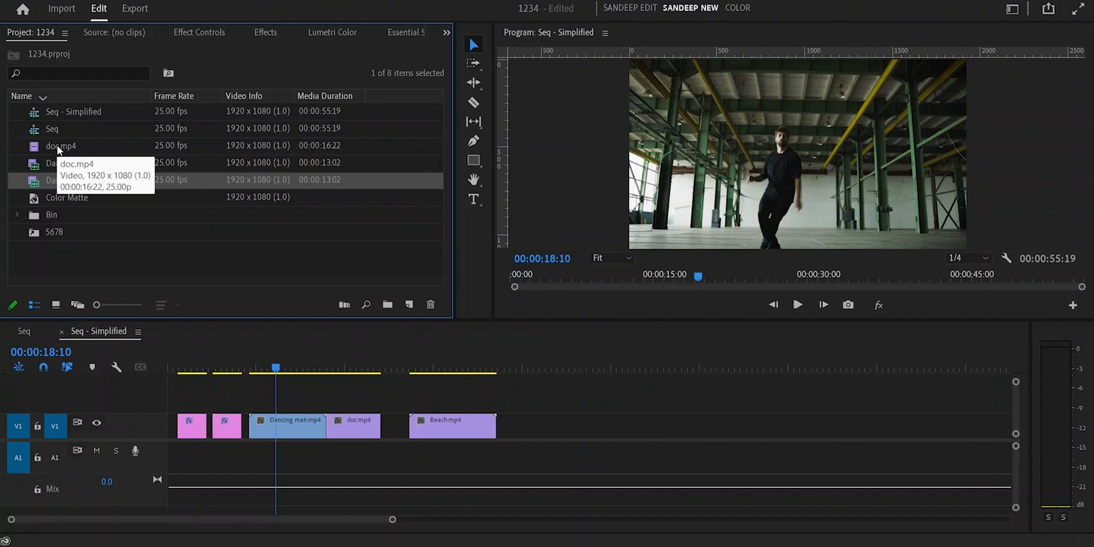
click(85, 232)
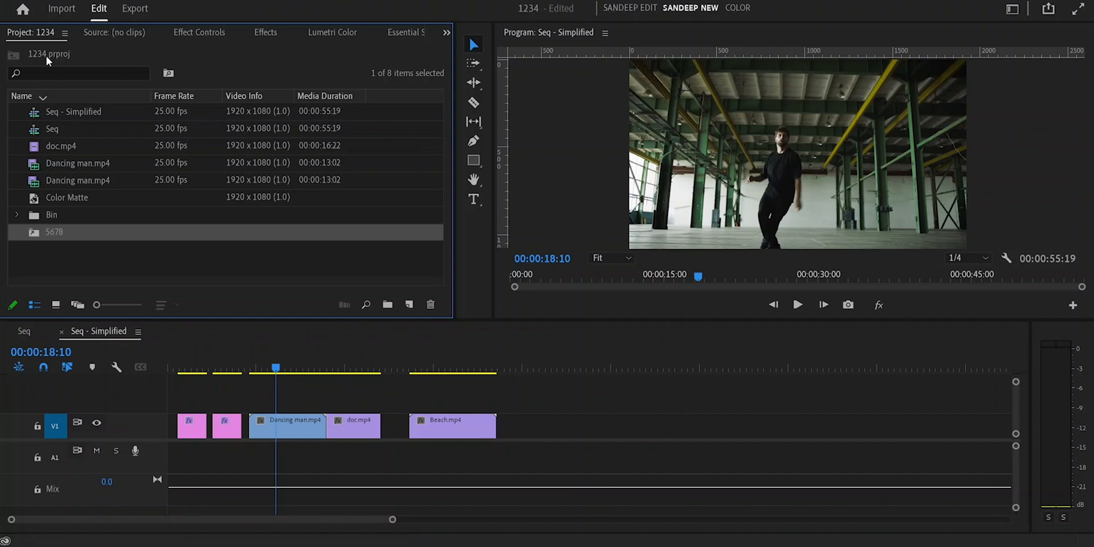
Set up Project Manager to collect files and copy them to a new location for both Seq and Seq - Simplified.
click(9, 1)
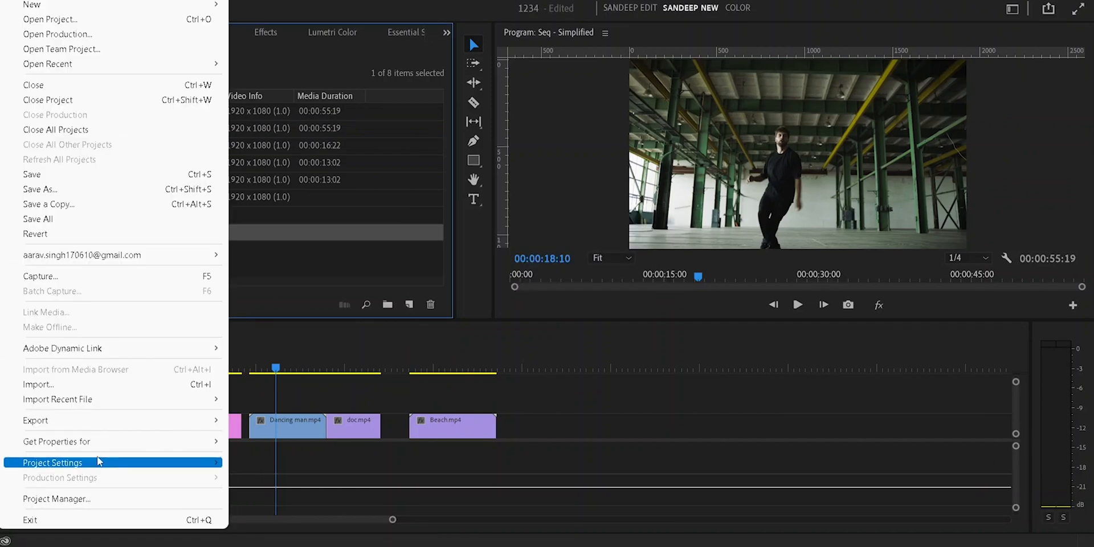
click(96, 500)
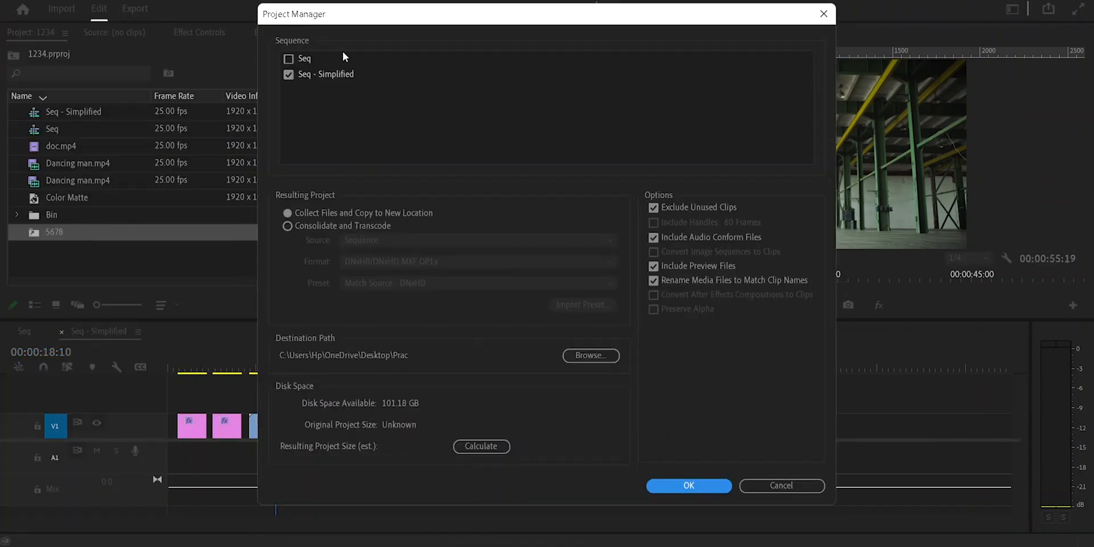
click(289, 58)
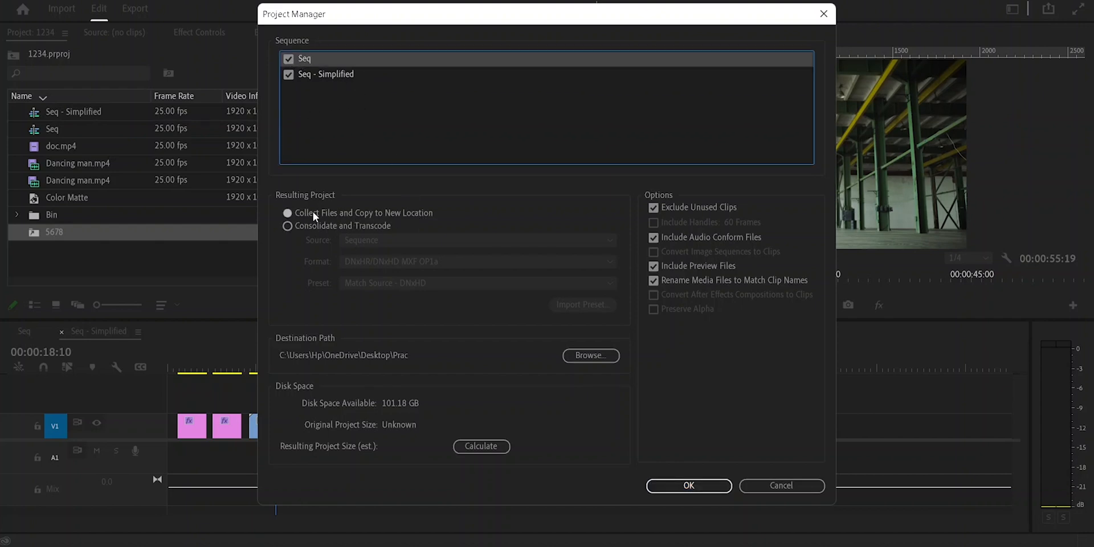
click(288, 213)
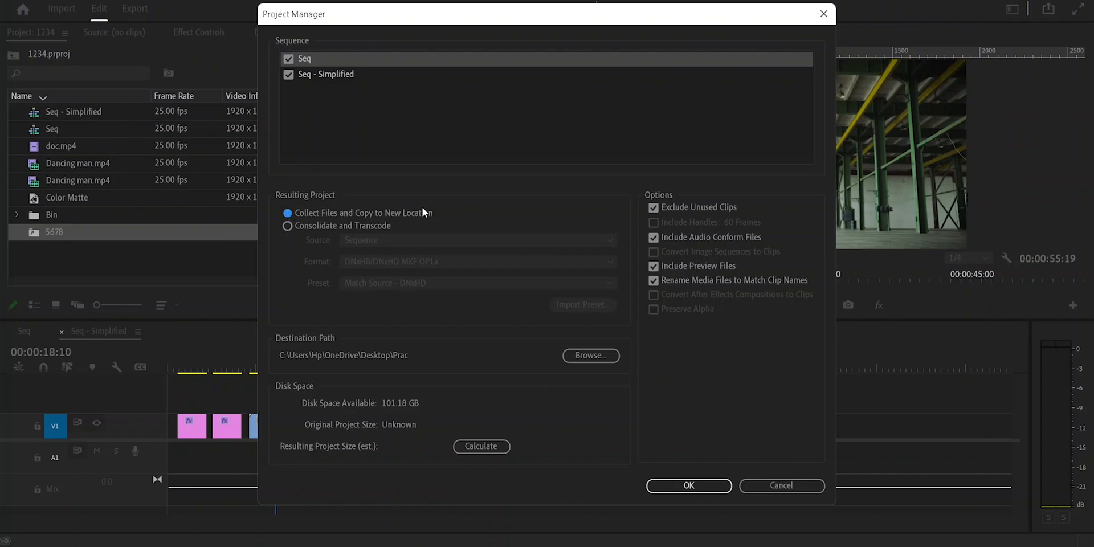
Set the destination path to the Collect files folder on the Desktop.
click(586, 357)
click(83, 168)
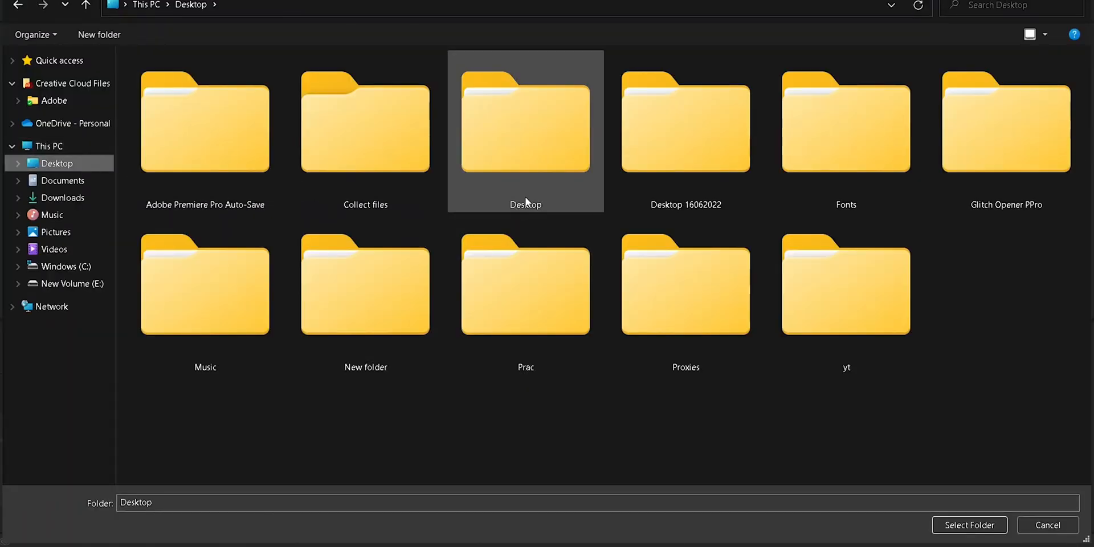
double_click(369, 151)
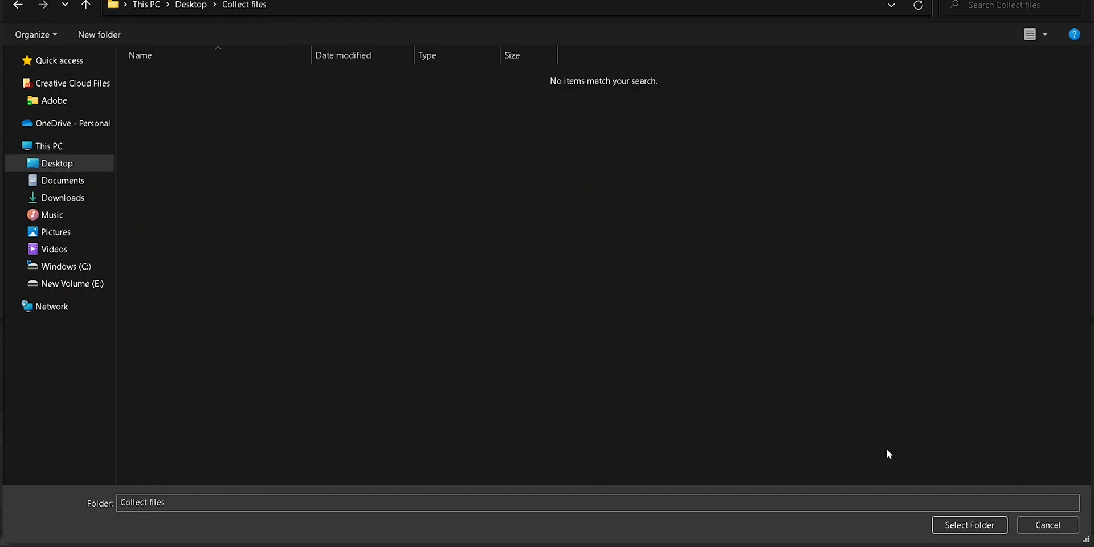
click(948, 525)
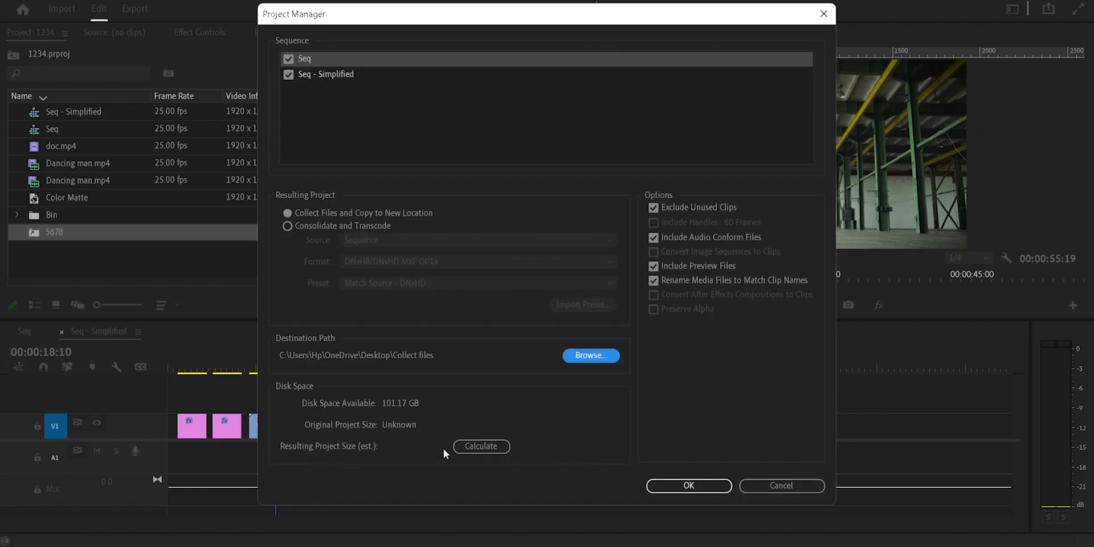
Calculate the resulting project size and run the file collection, allowing the project to save.
click(480, 446)
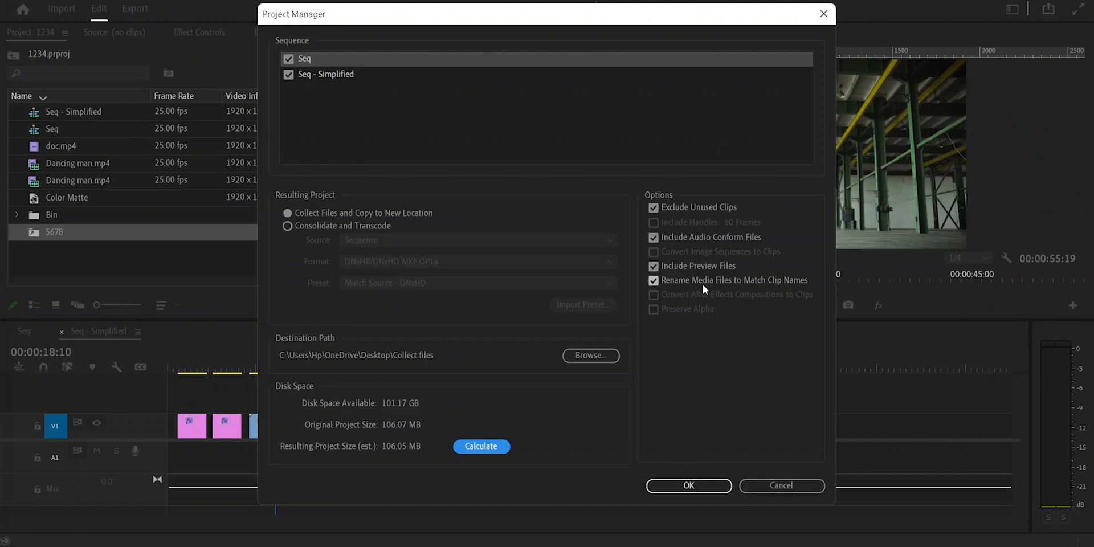
click(691, 486)
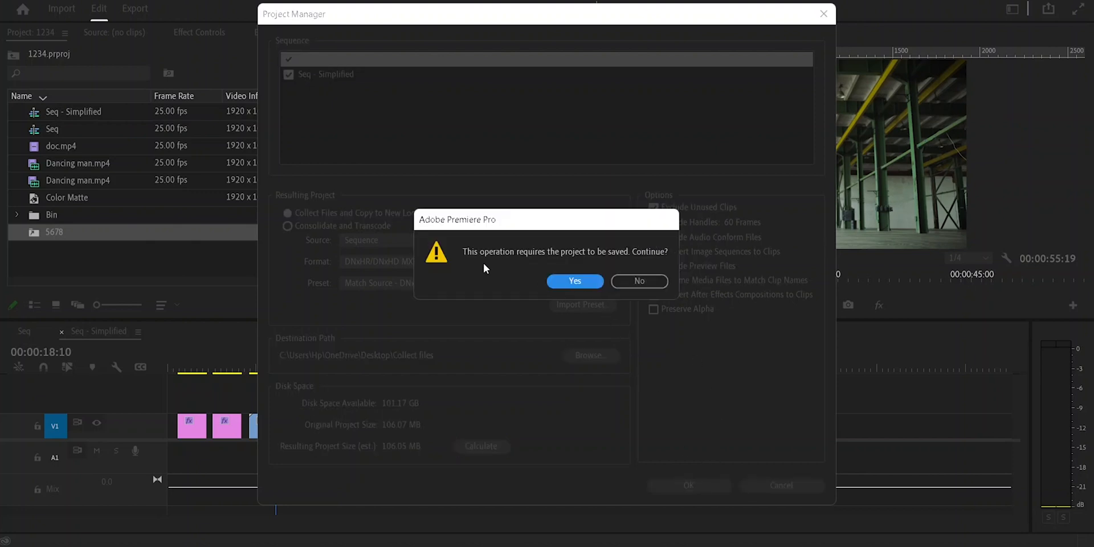
click(574, 282)
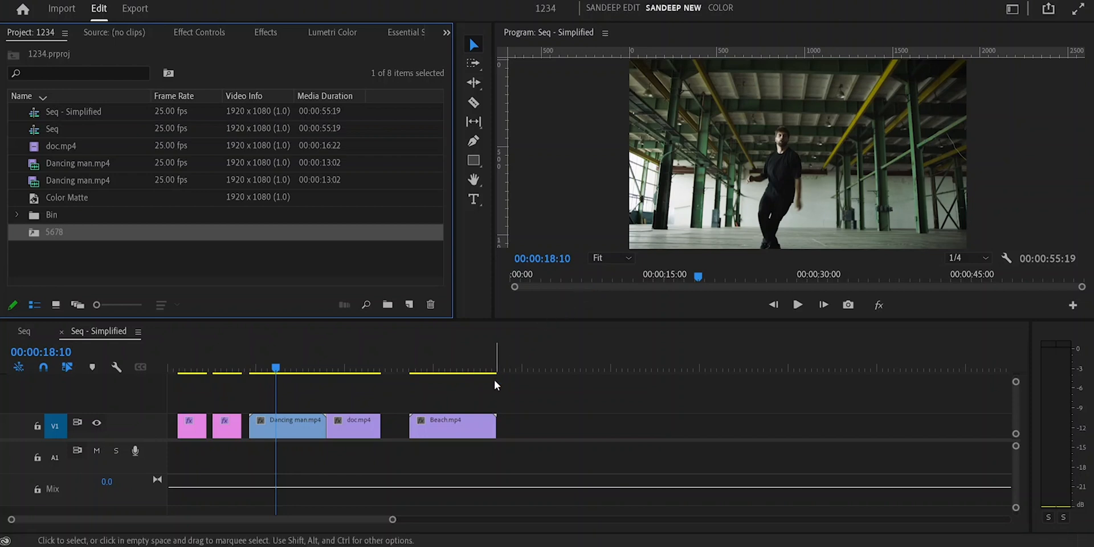
Review the clips in the expanded Bin folder and the 5678 item, and close the project.
click(18, 215)
click(76, 250)
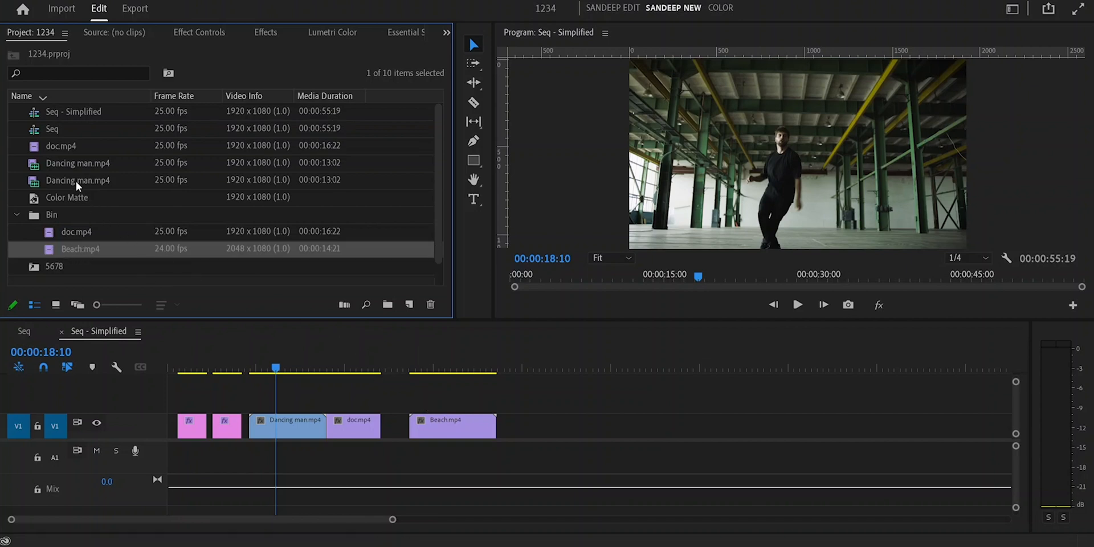
click(56, 265)
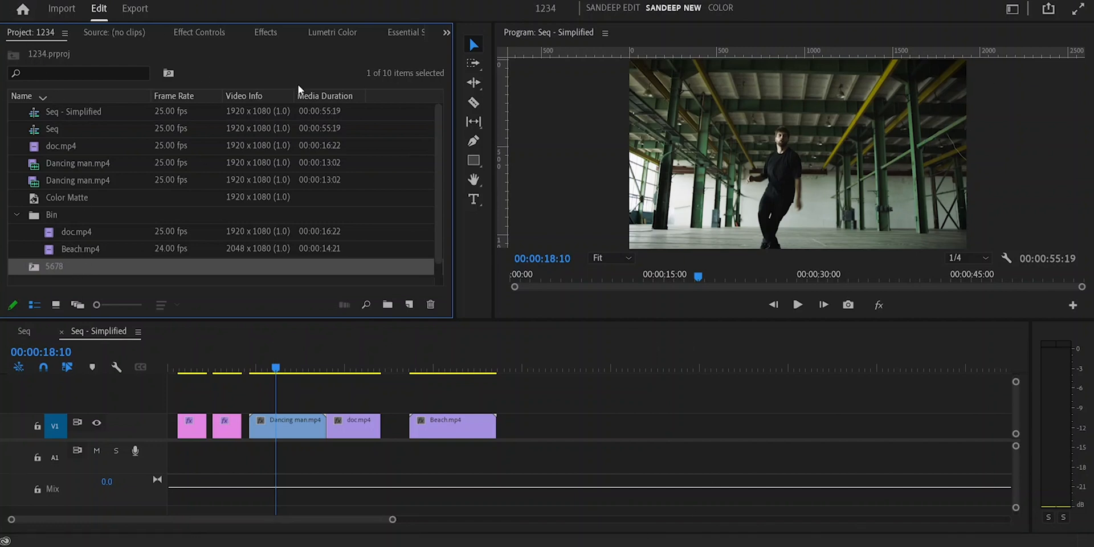
click(12, 1)
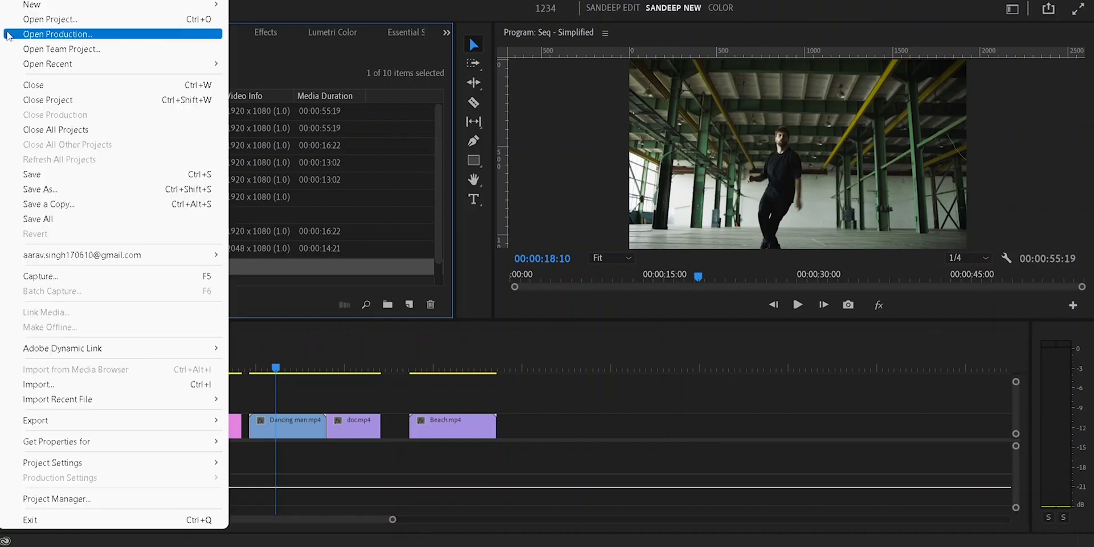
click(20, 101)
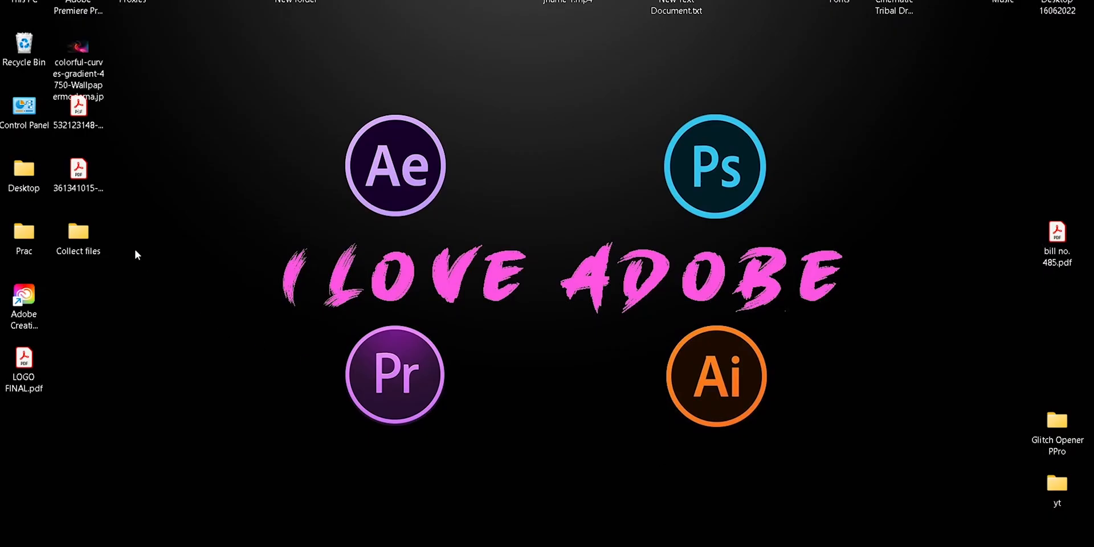
Switch to File Explorer and open the Copied_1234 folder inside Collect files on the desktop.
click(71, 237)
double_click(71, 238)
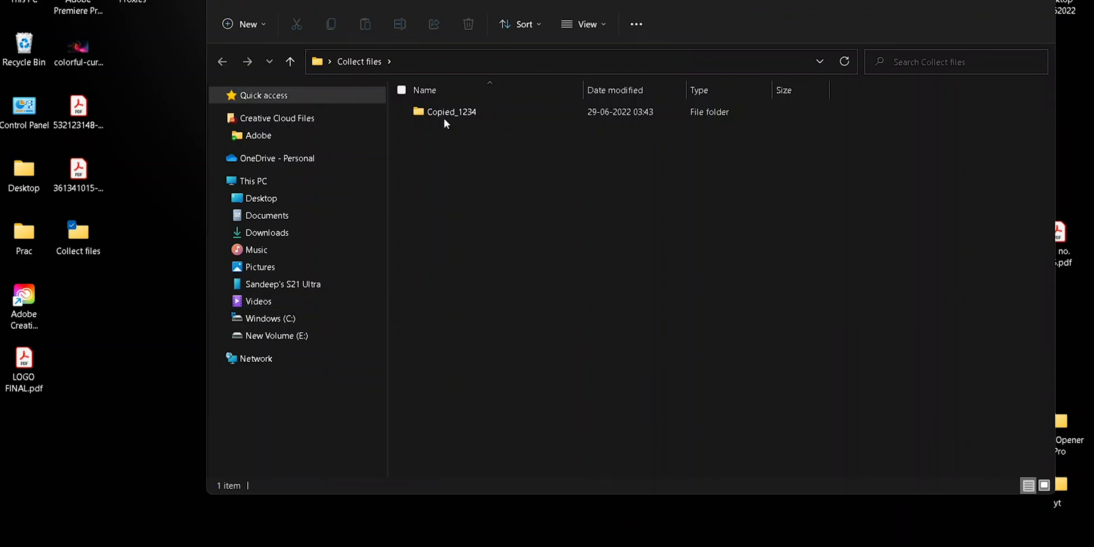
click(1013, 6)
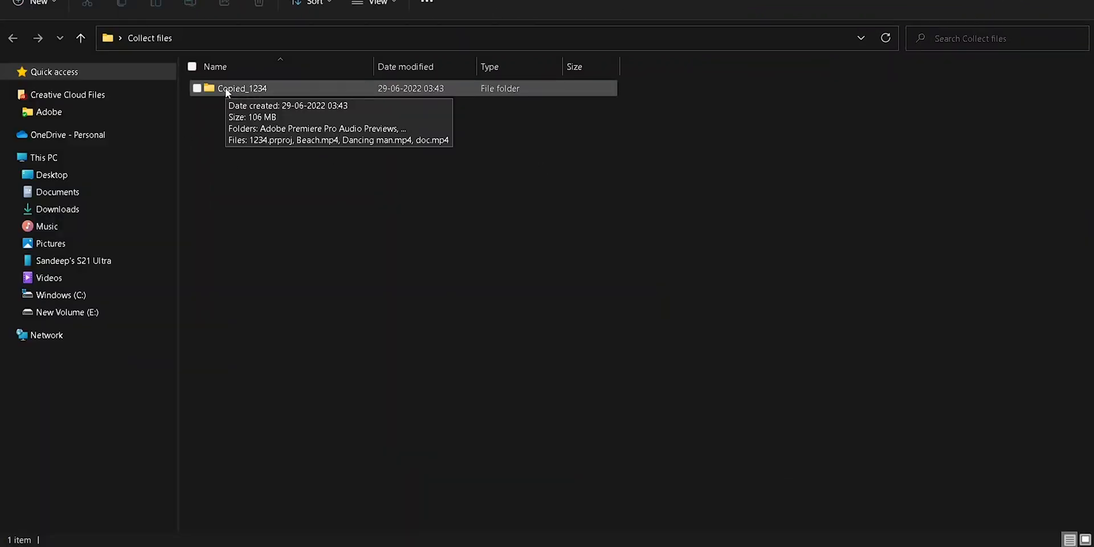
double_click(262, 89)
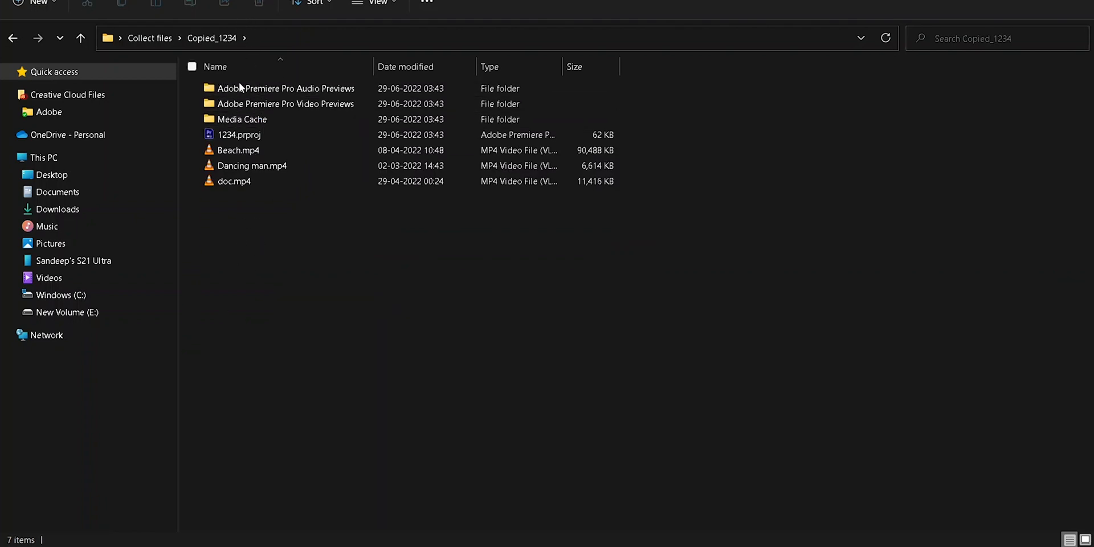
Examine the collected clips, the Media Cache folder and the audio and video preview folders in Copied_1234.
click(249, 151)
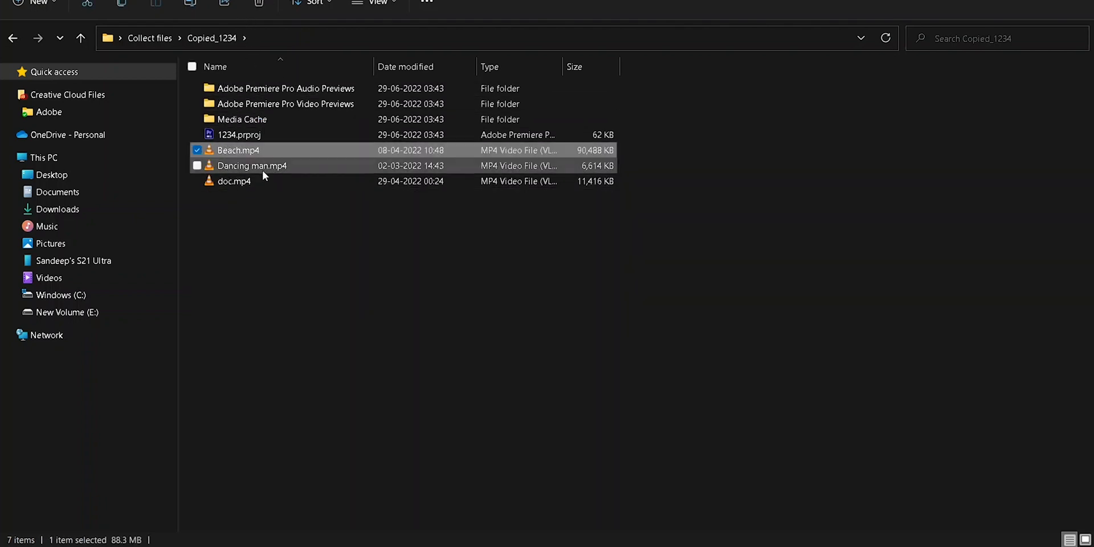
click(261, 168)
click(244, 182)
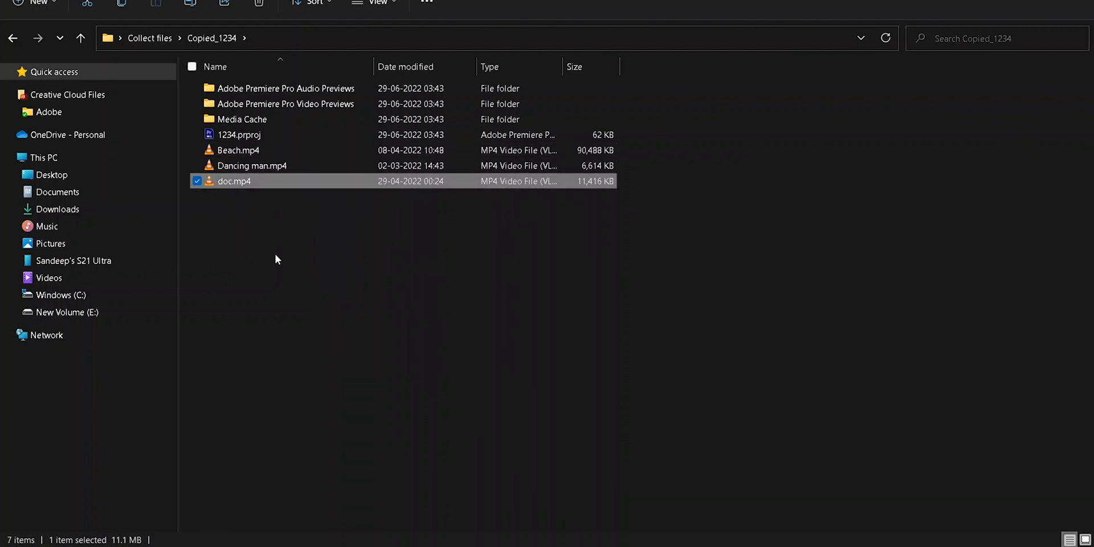
click(249, 121)
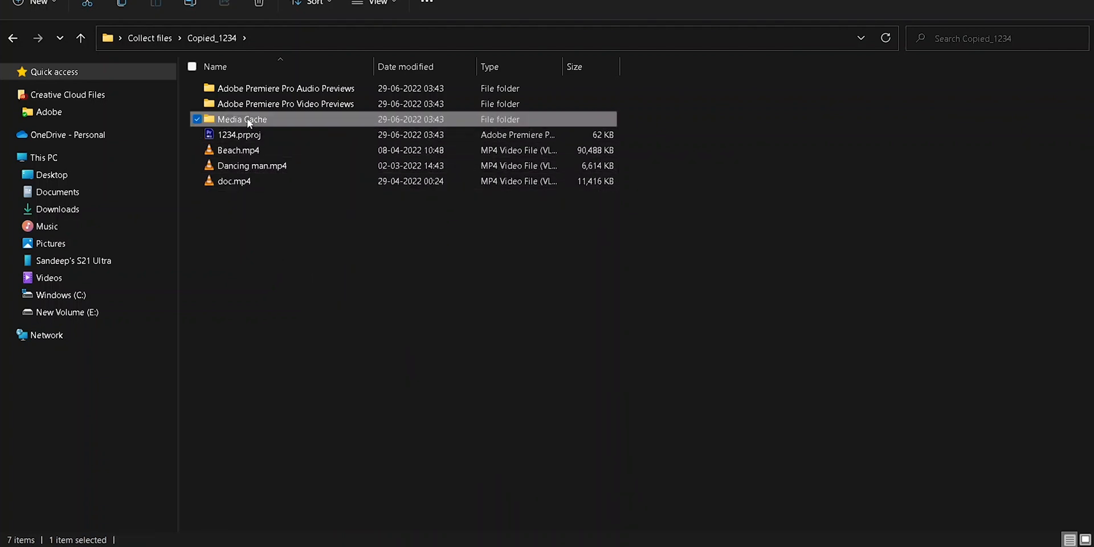
click(312, 90)
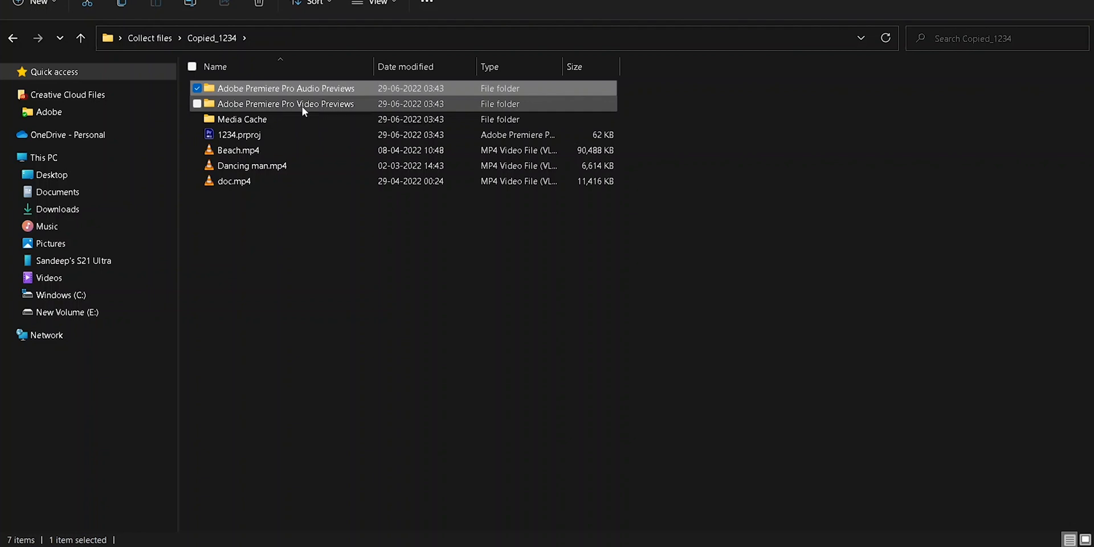
double_click(302, 108)
click(81, 38)
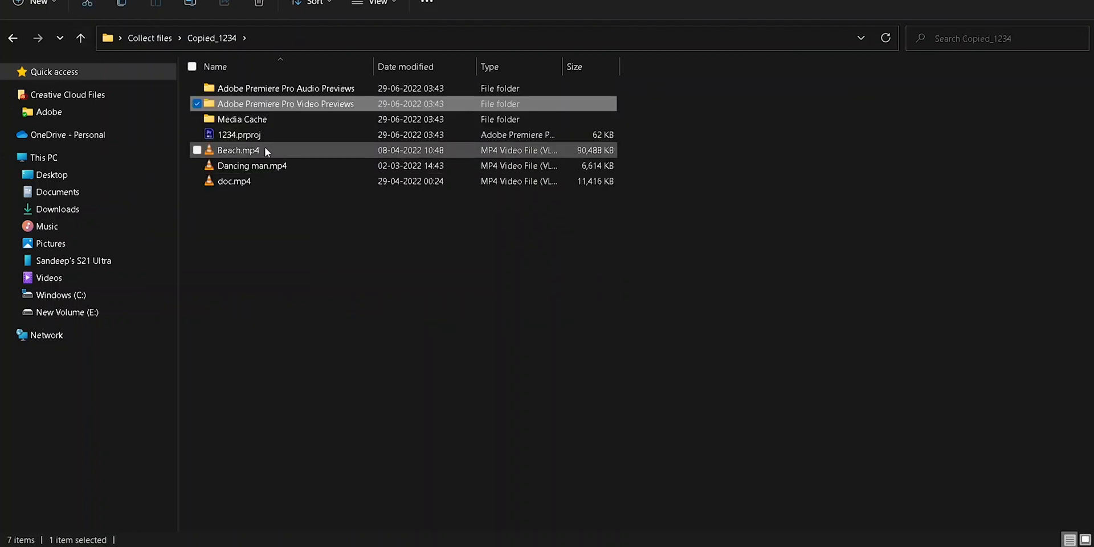
Open the copied project 1234.prproj in Premiere Pro and locate Beach.mp4 in the Bin folder and on the timeline.
click(251, 139)
double_click(250, 139)
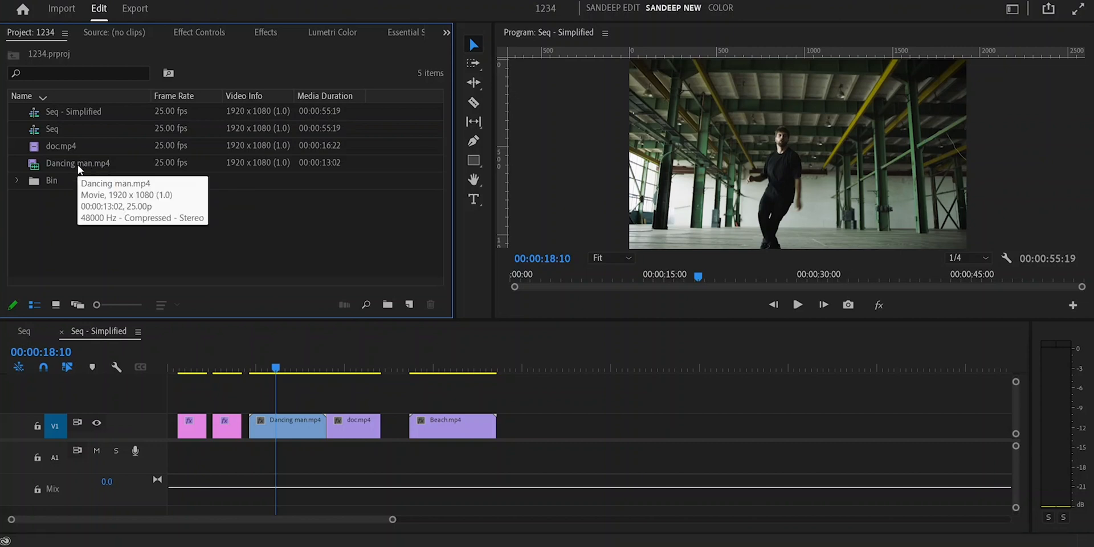
click(16, 180)
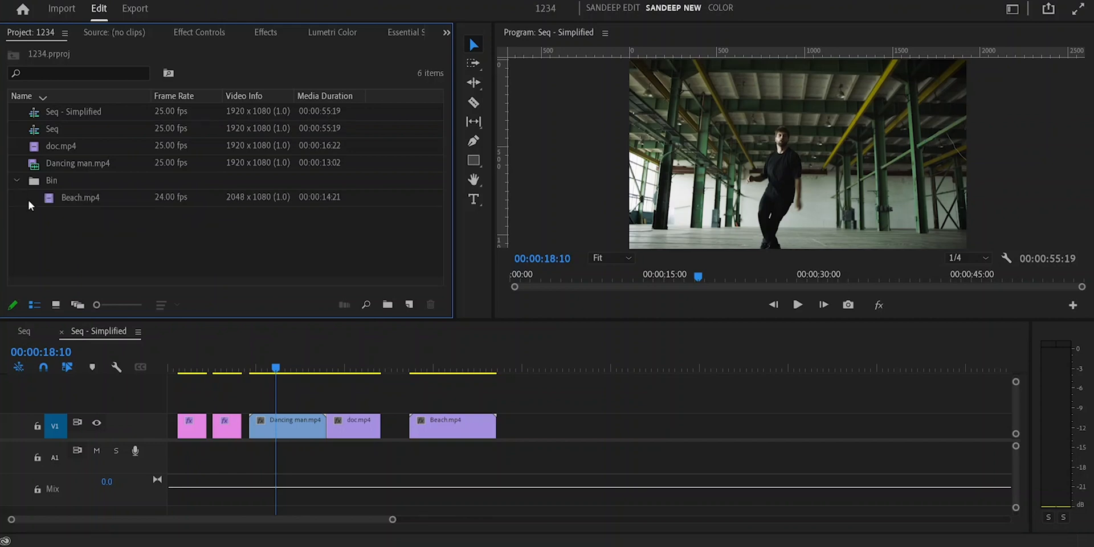
click(84, 198)
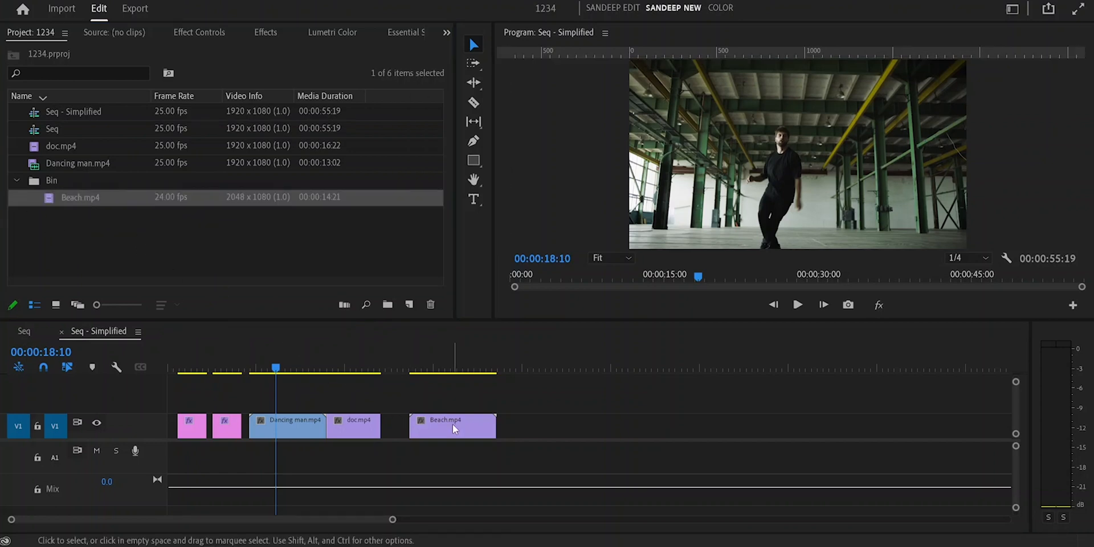
click(454, 425)
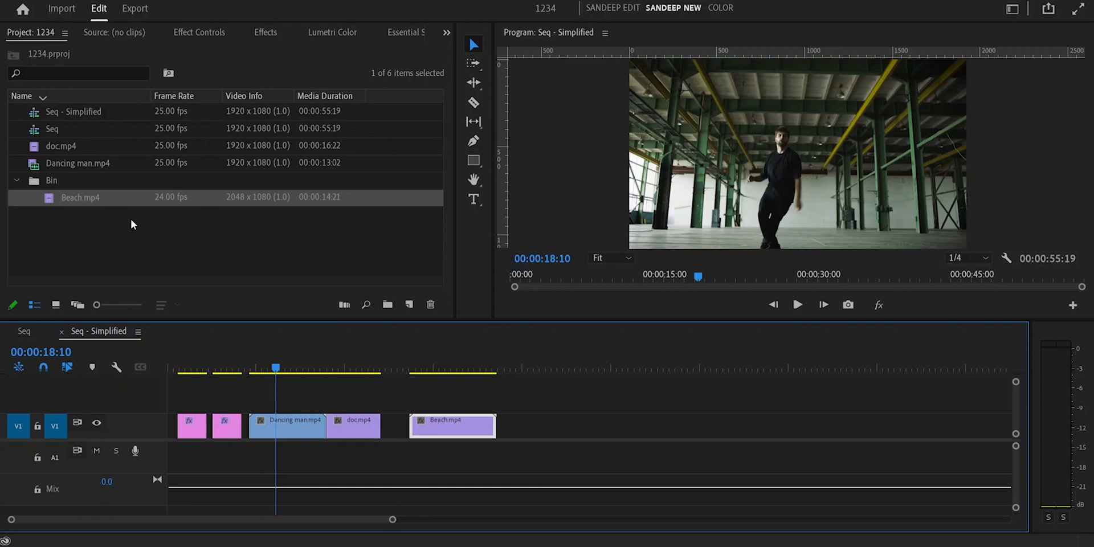
Show the original Seq sequence in the timeline and review the project items, collapsing the Bin folder.
click(72, 112)
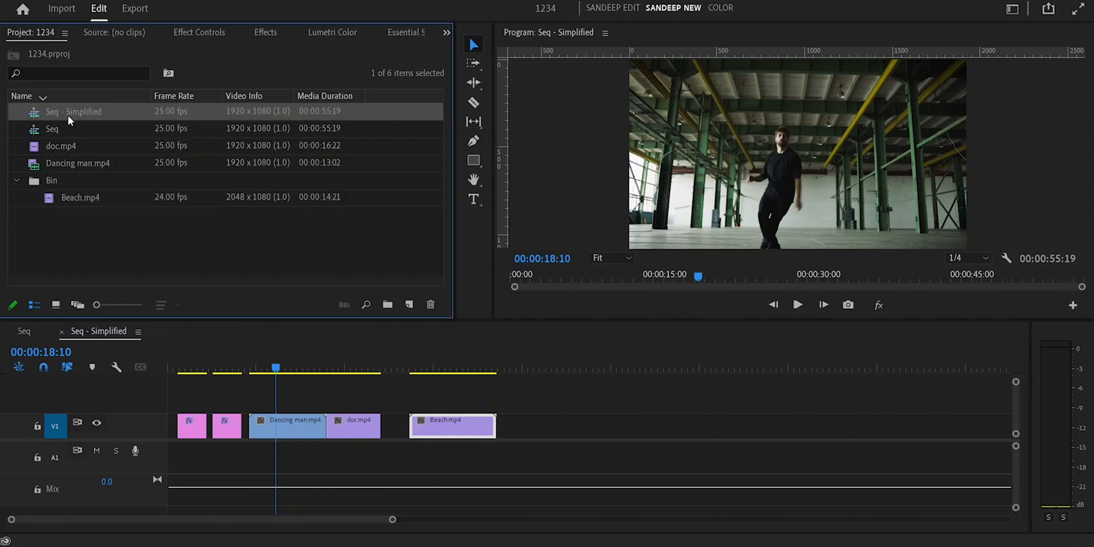
click(24, 331)
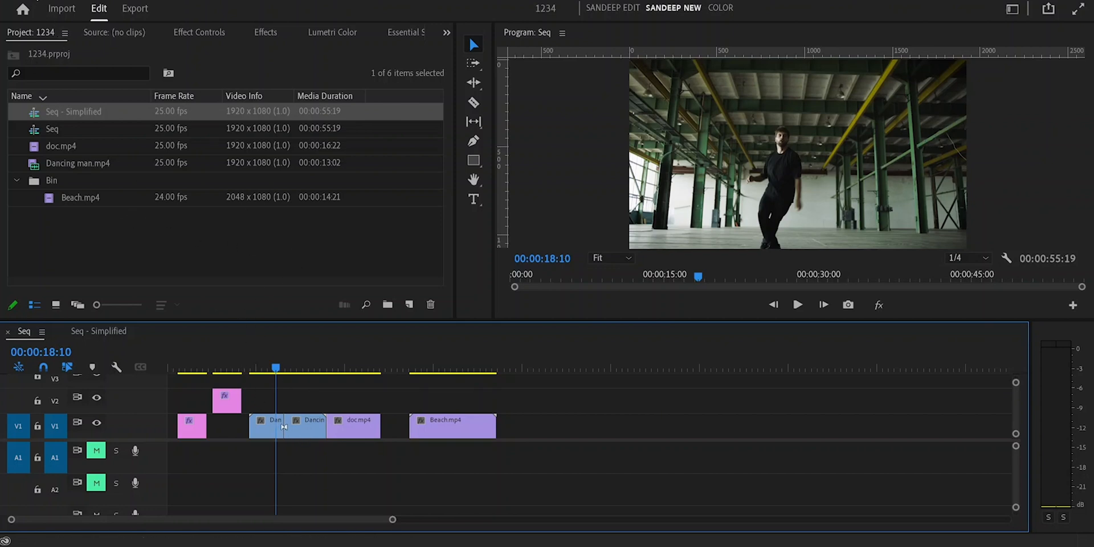
click(33, 0)
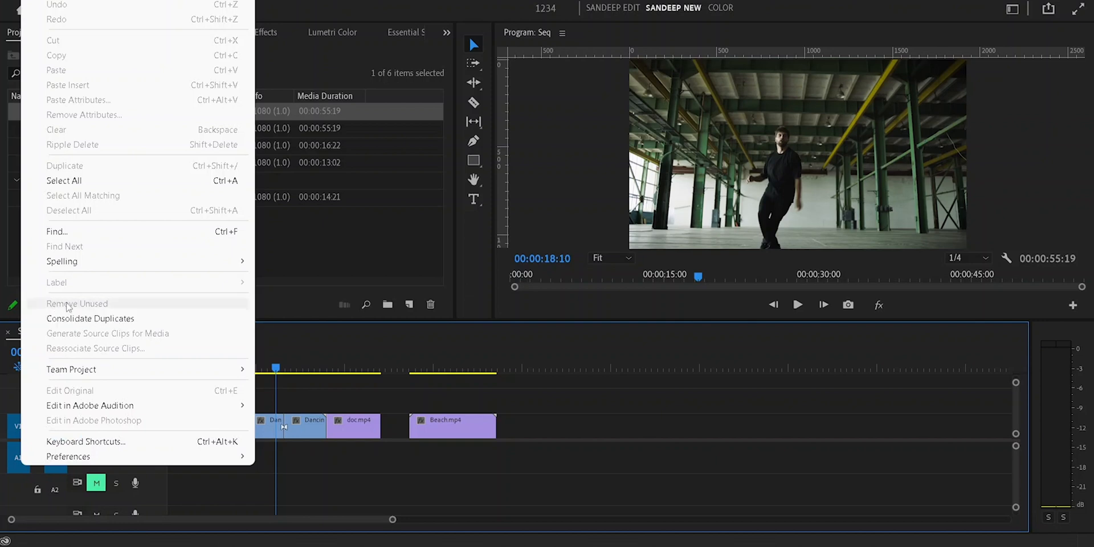
click(306, 246)
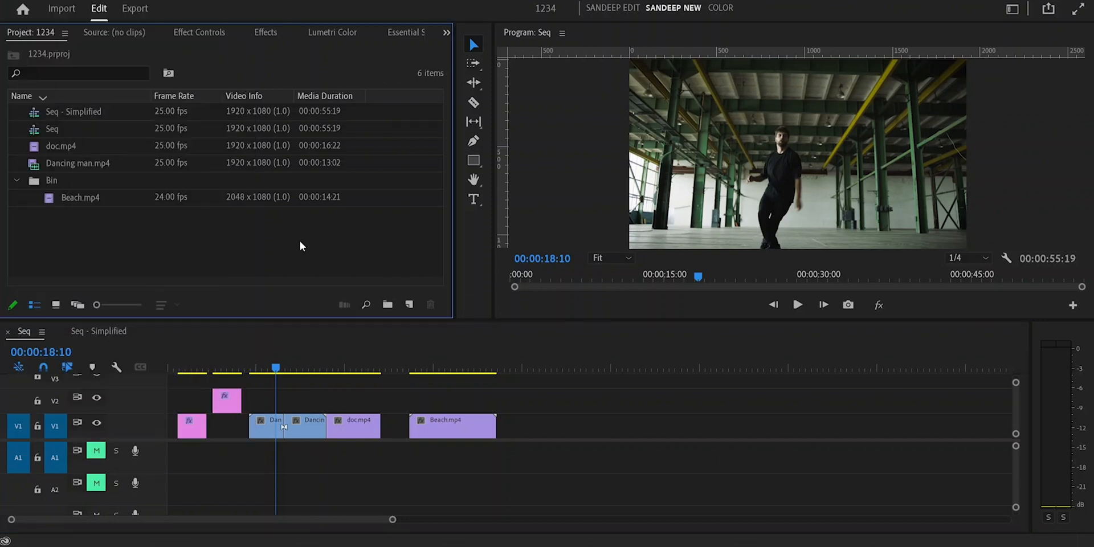
click(17, 181)
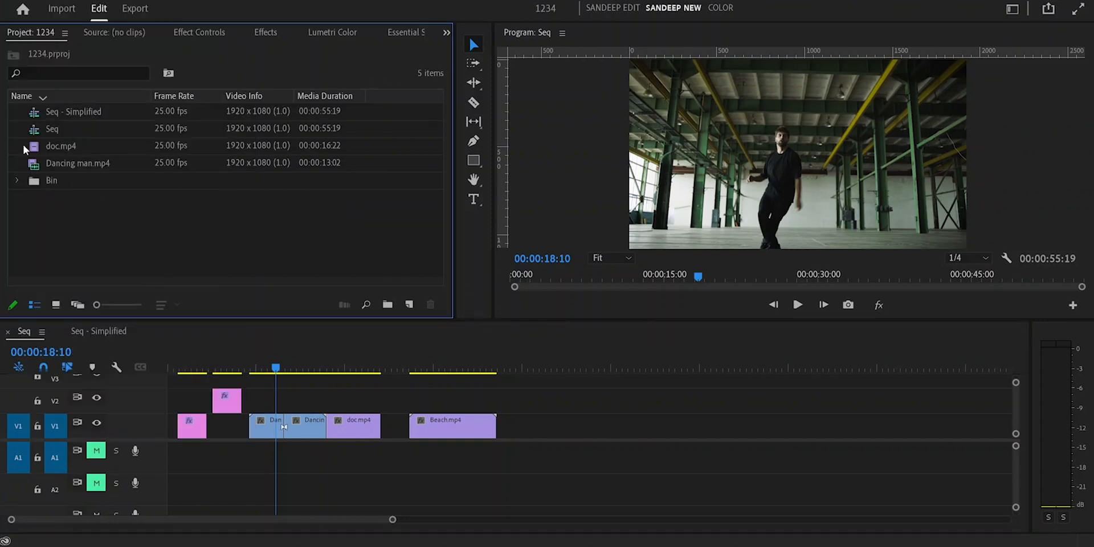
click(57, 112)
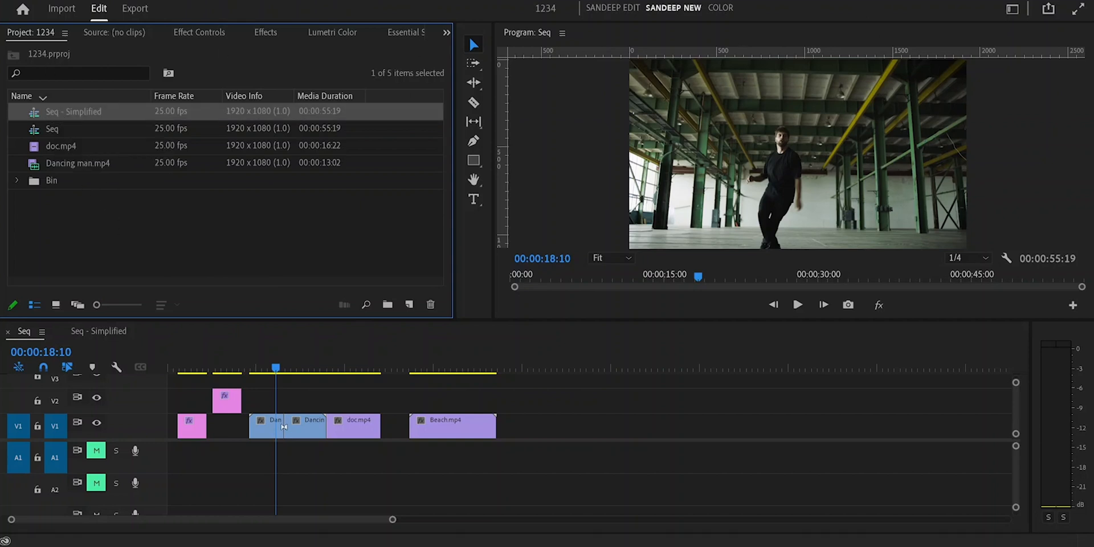
Switch to File Explorer to check the files in the Copied_1234 folder, and return to Premiere Pro.
click(262, 546)
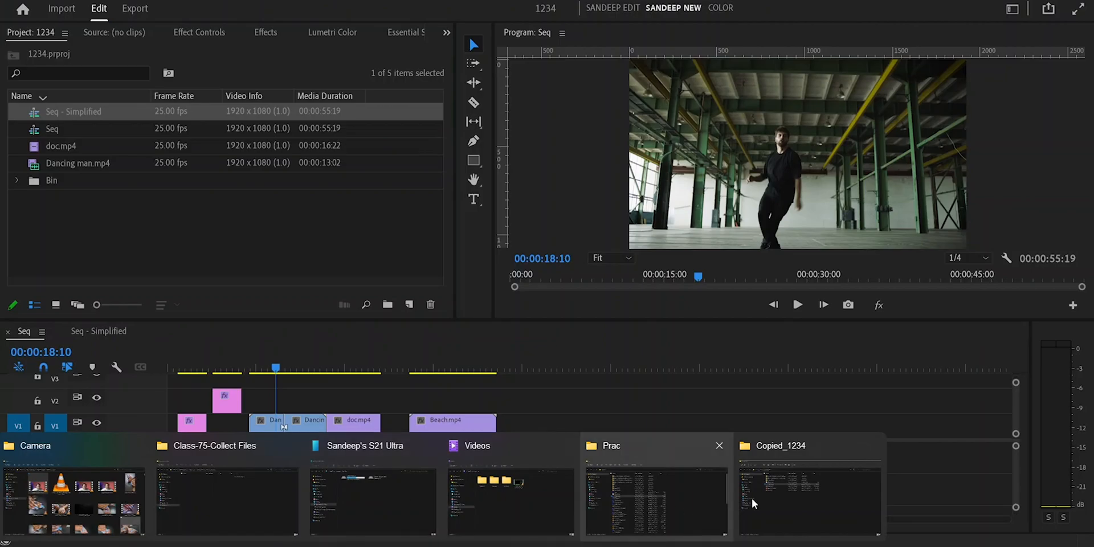
click(751, 497)
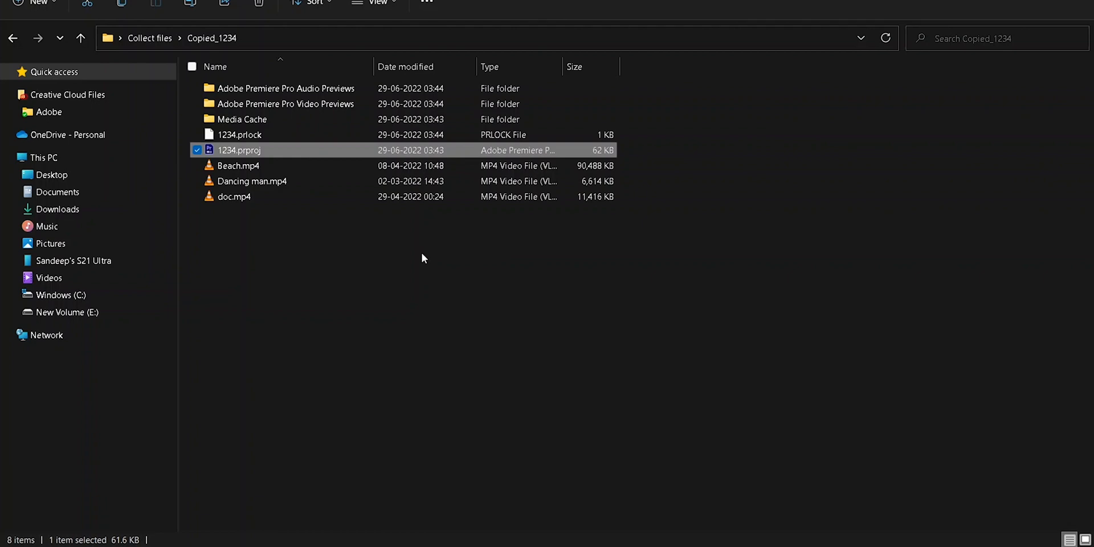
click(1012, 1)
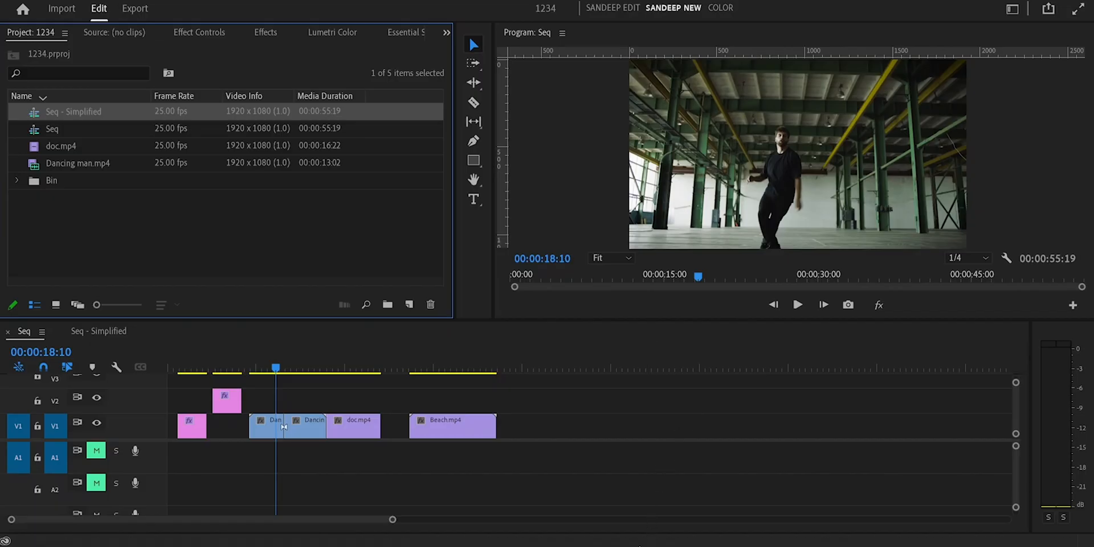
Open the Seq - Simplified sequence and move the playhead to about 00:00:07:07, between the two pink clips.
double_click(26, 116)
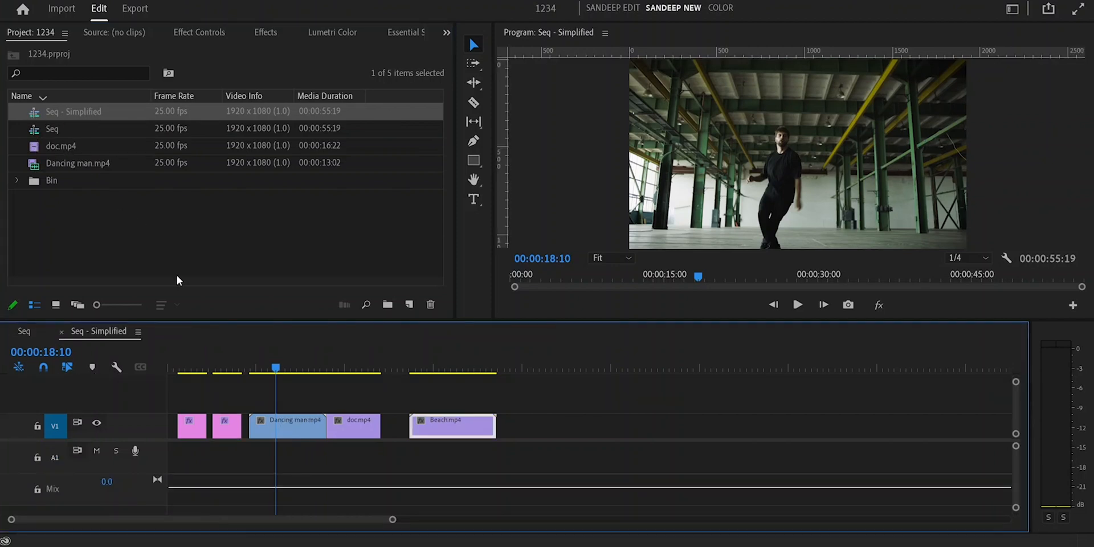
drag(284, 374, 212, 369)
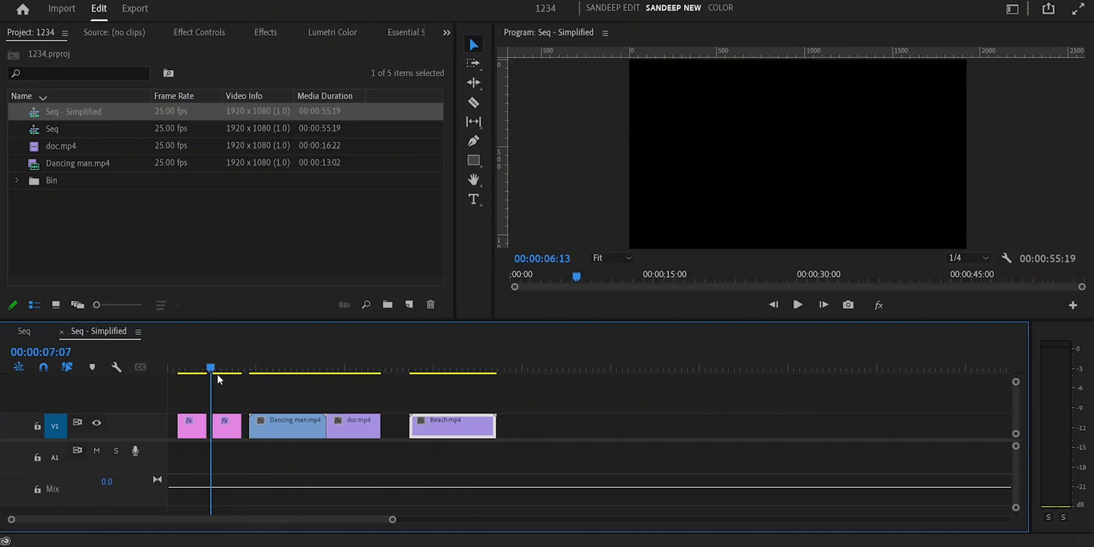